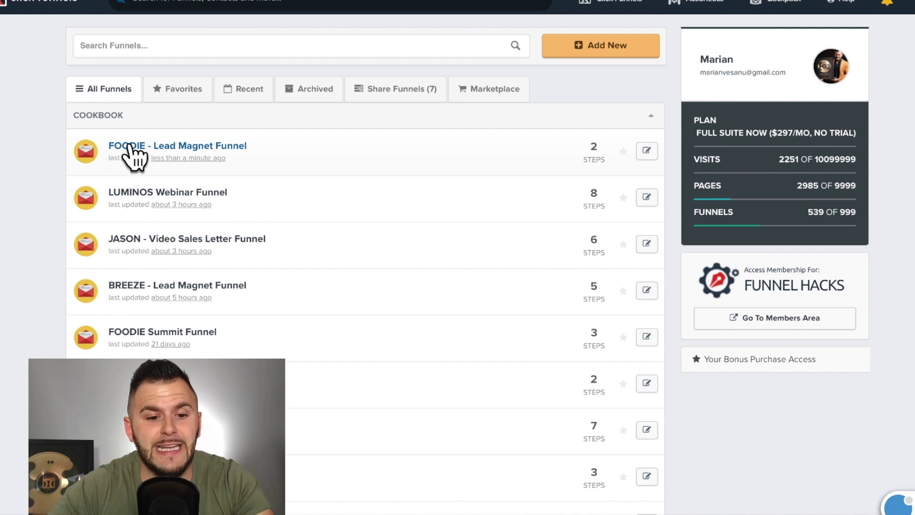
Open the FOODIE - Lead Magnet Funnel from the Funnels dashboard
left_click(131, 142)
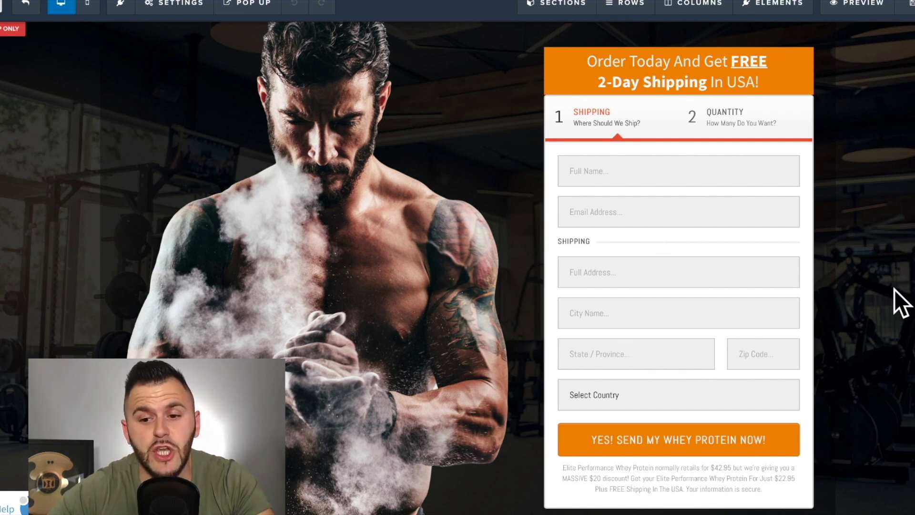
Go from Thank You Page to the Sales page test step and view its Products tab
scroll(899, 286, "down", 10)
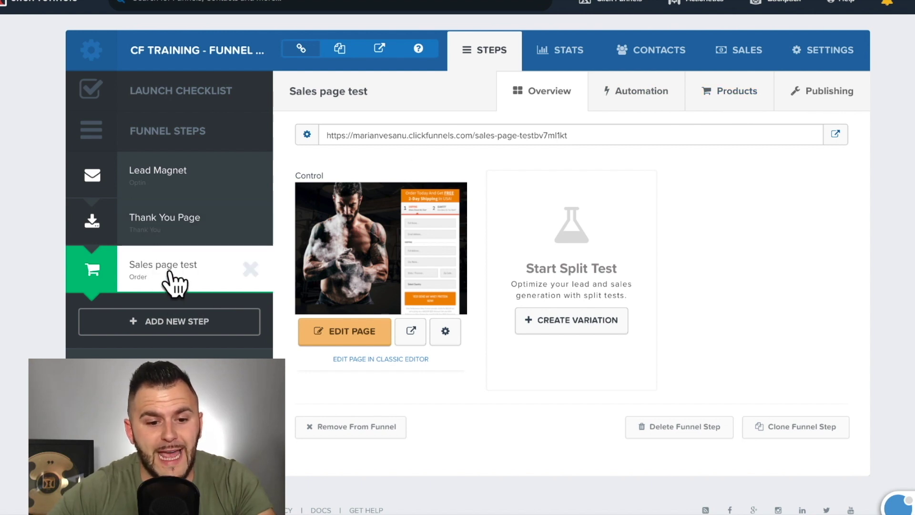
left_click(157, 211)
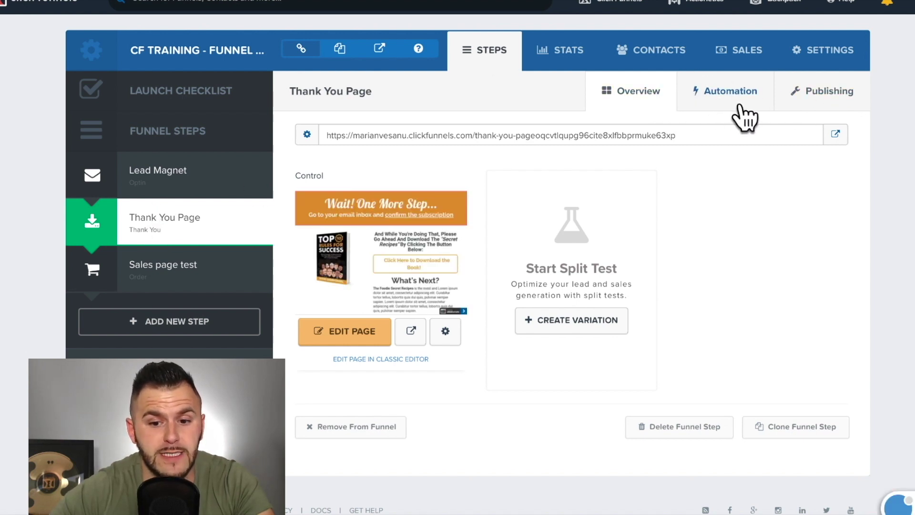
left_click(154, 268)
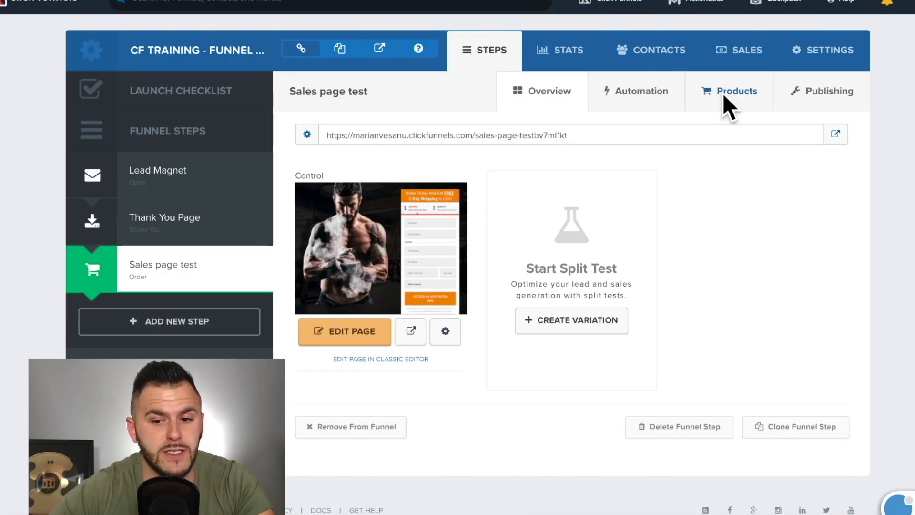
left_click(723, 95)
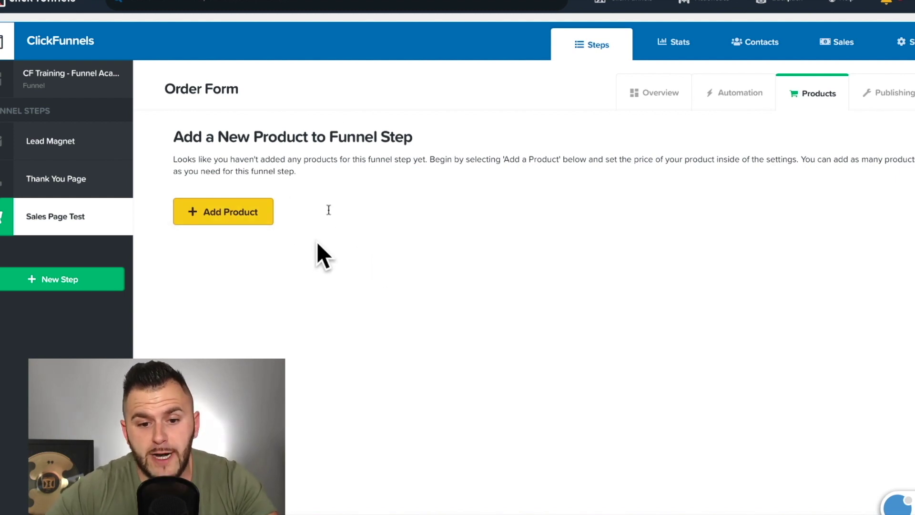
Start a new product, note the Stripe integration in payment options, and open account settings
left_click(216, 213)
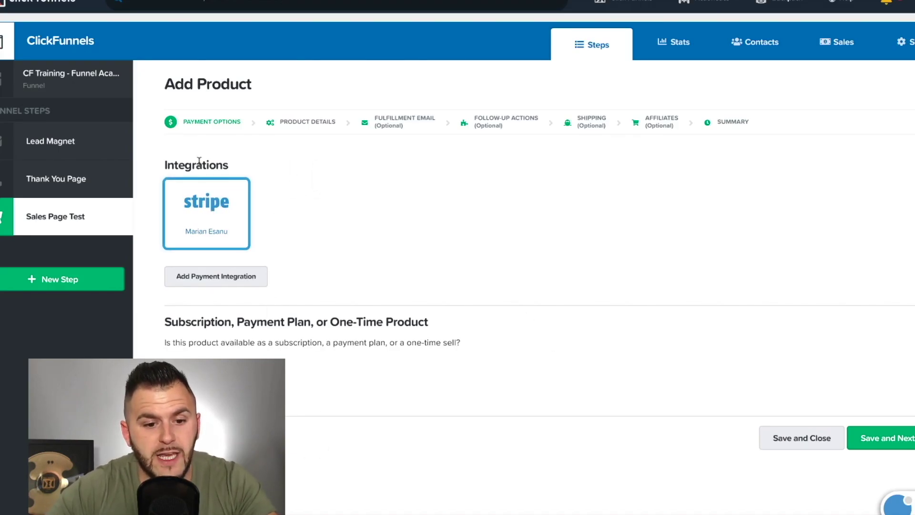
left_click_drag(162, 166, 270, 163)
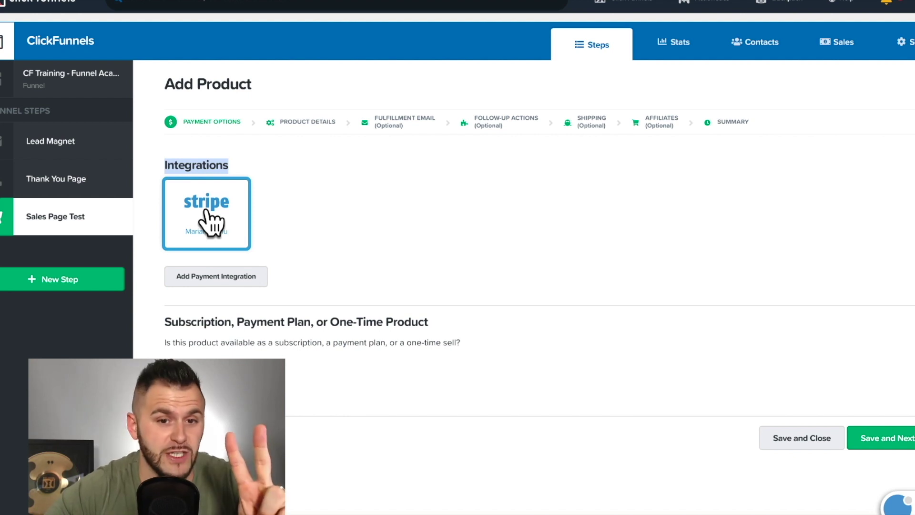
mouse_move(911, 4)
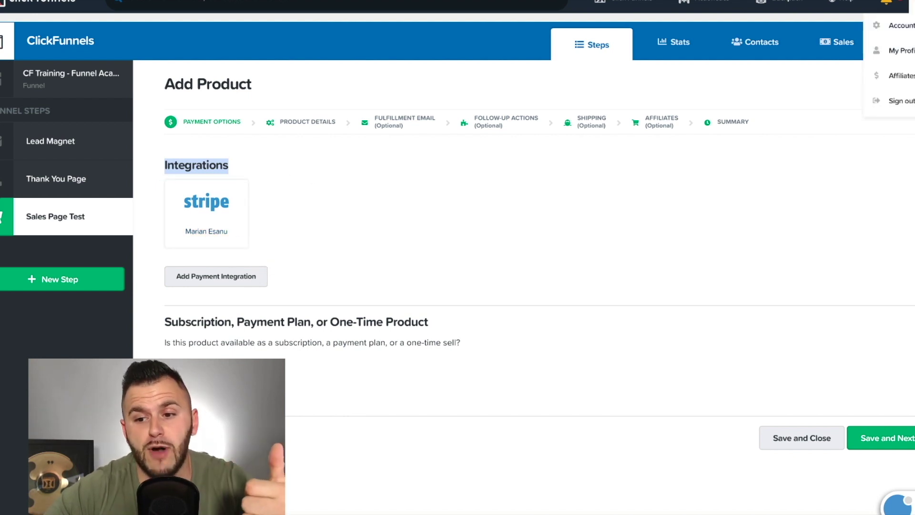
left_click(898, 25)
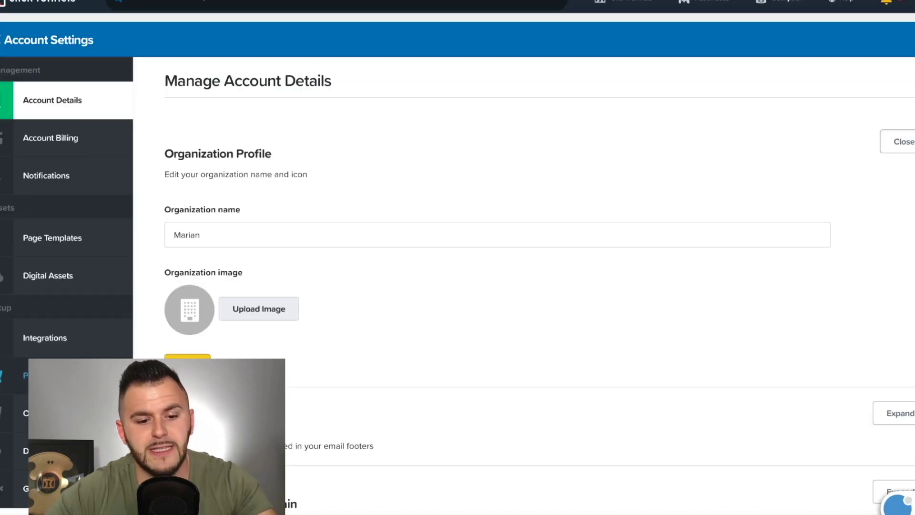
Review the three connected payment gateways, including default Stripe, then return to All Funnels
left_click(71, 375)
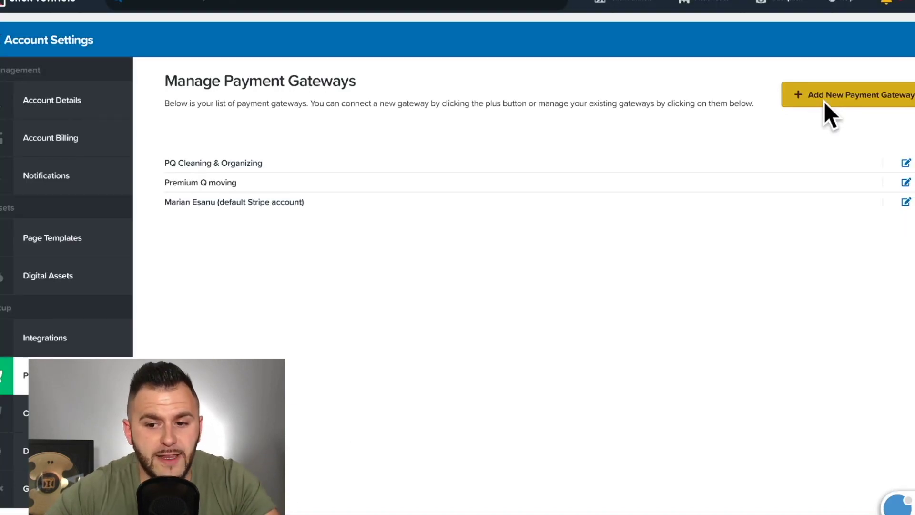
left_click(824, 101)
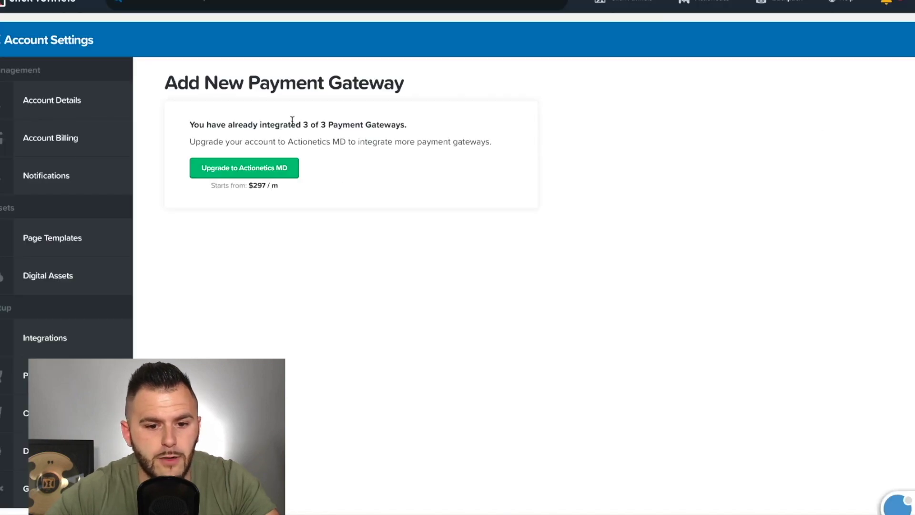
left_click(3, 6)
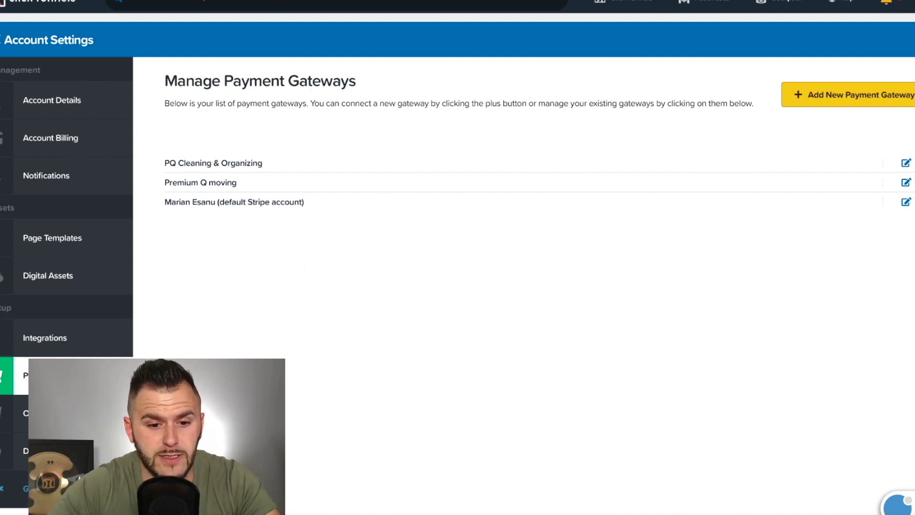
mouse_move(622, 6)
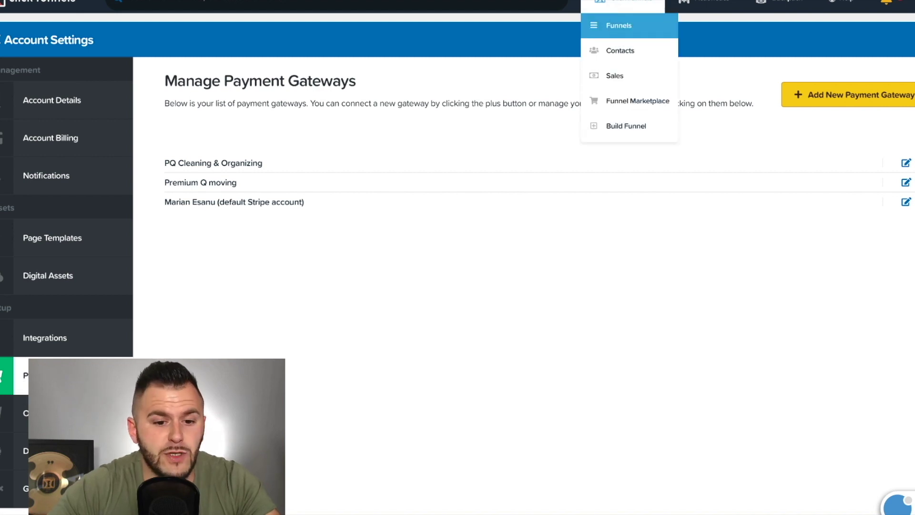
left_click(619, 25)
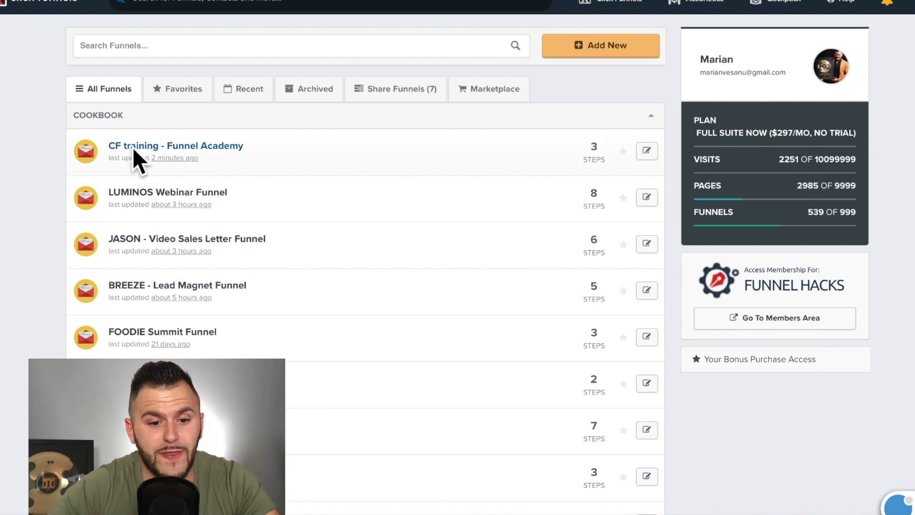
Open CF training - Funnel Academy's Sales page test step and start adding a product
left_click(133, 148)
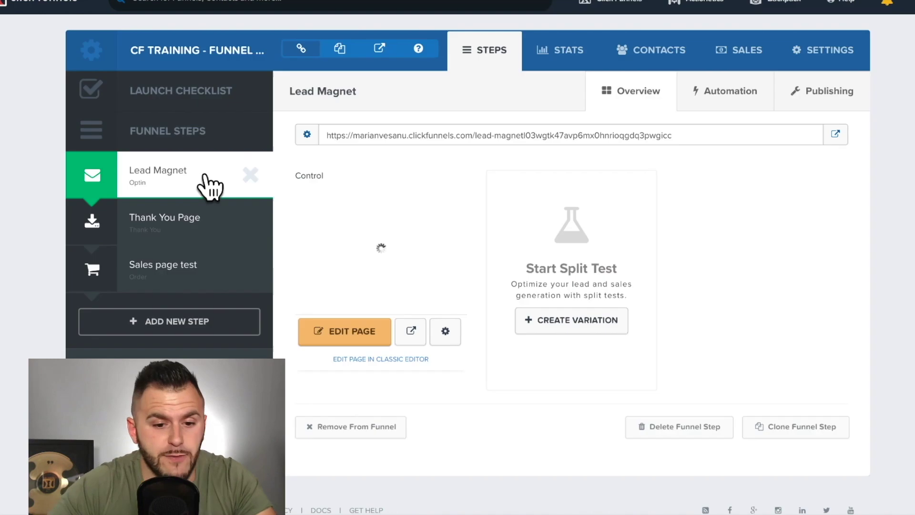
left_click(159, 263)
left_click(738, 99)
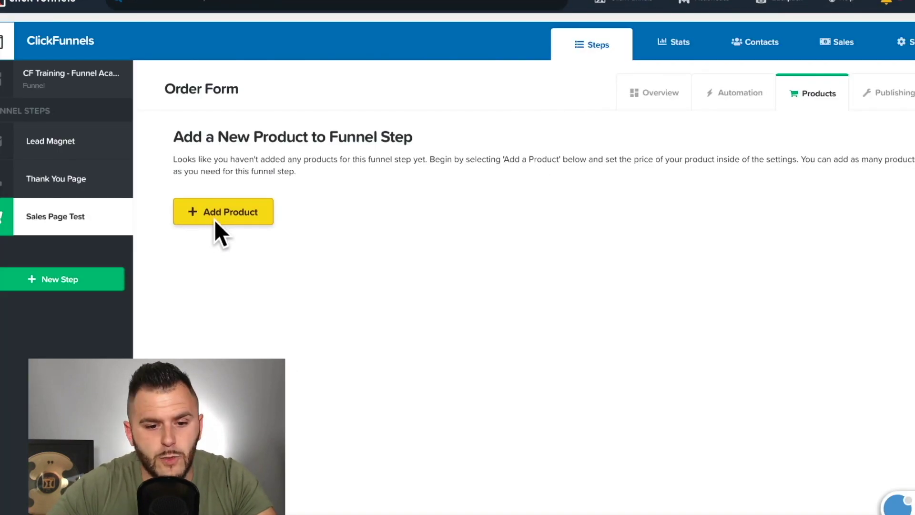
left_click(214, 219)
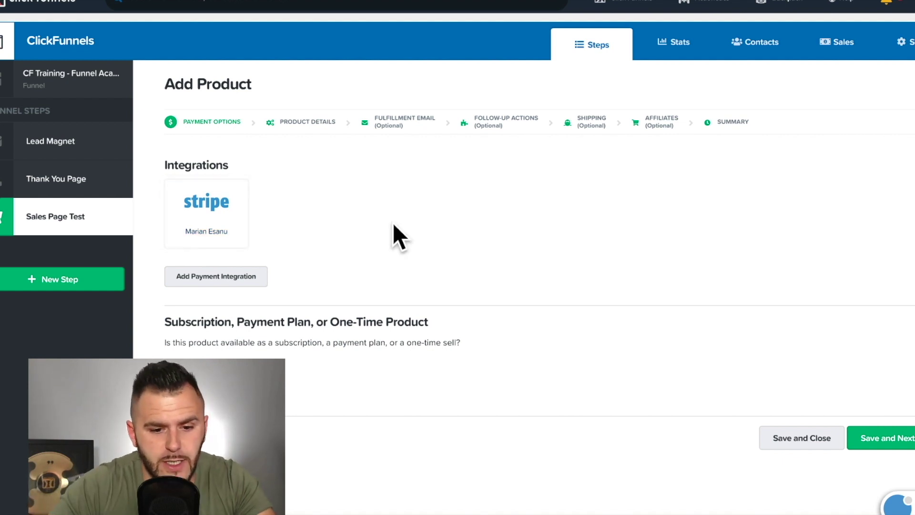
Select Stripe as the product's payment integration and continue to Product Details
left_click(891, 443)
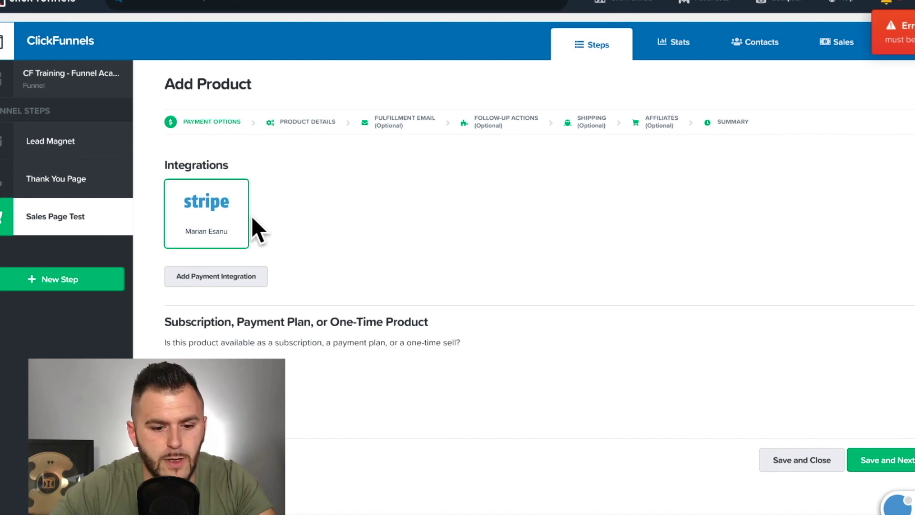
left_click(218, 216)
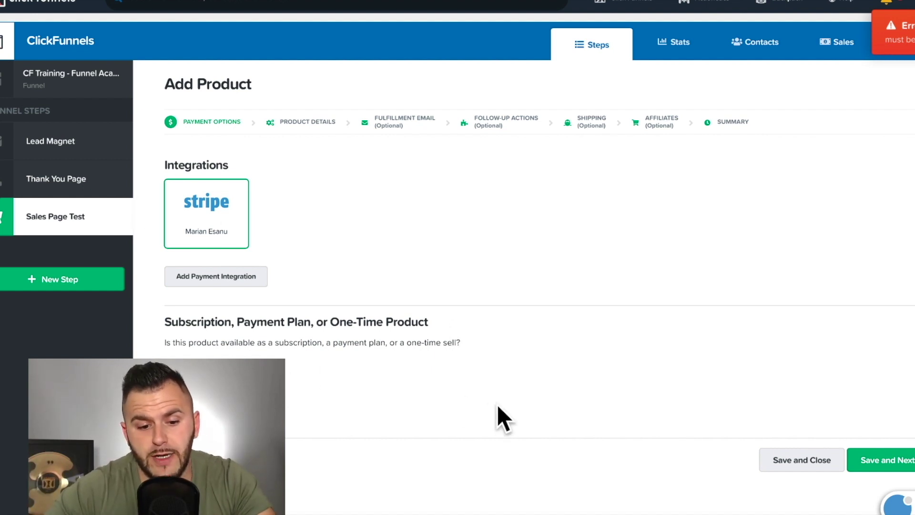
left_click(876, 460)
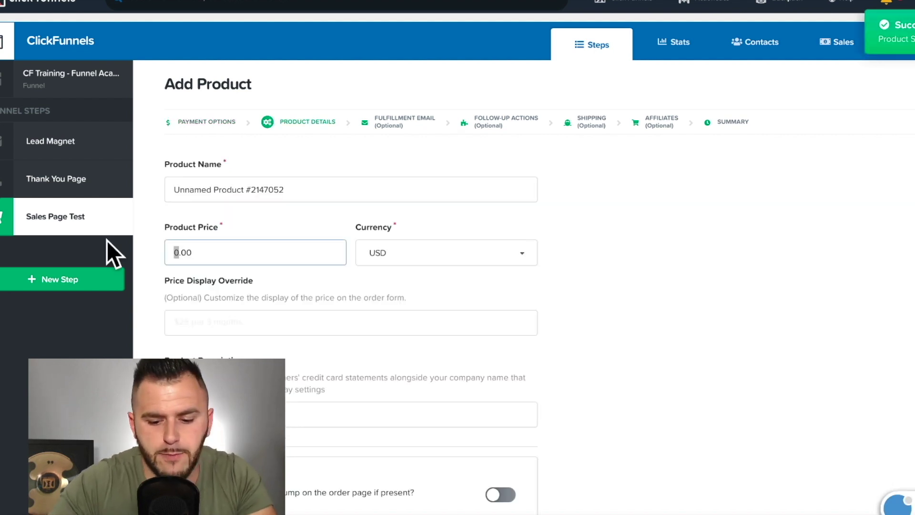
Price the new product at 997.00 USD and save it to the Sales page test step
type("997")
left_click(630, 271)
scroll(306, 179, "down", 5)
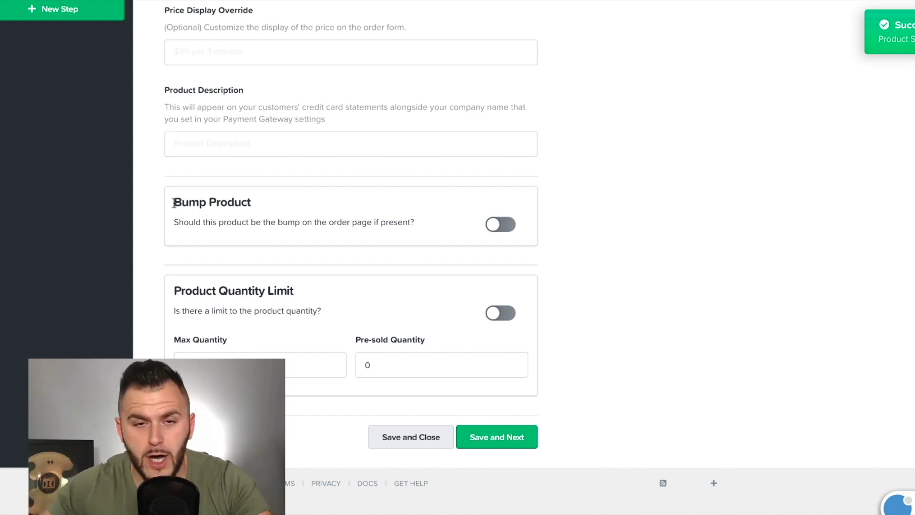
left_click_drag(173, 203, 253, 203)
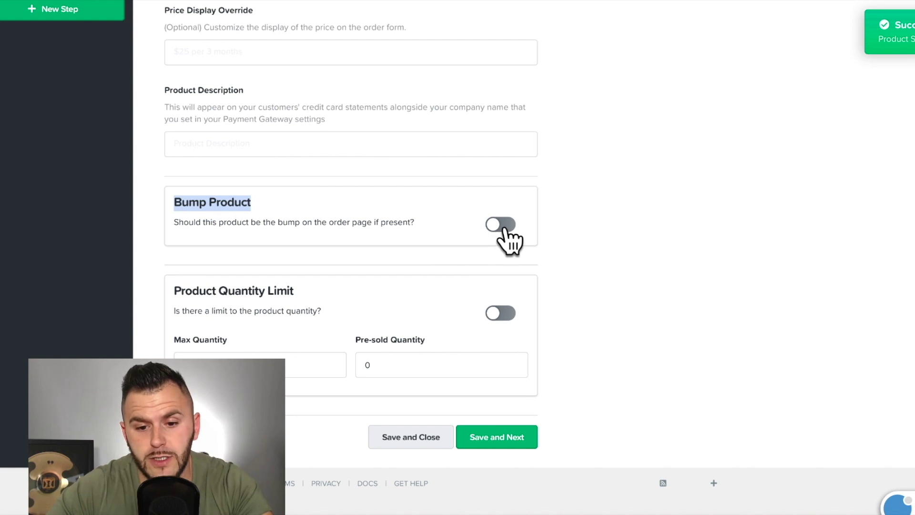
left_click(497, 441)
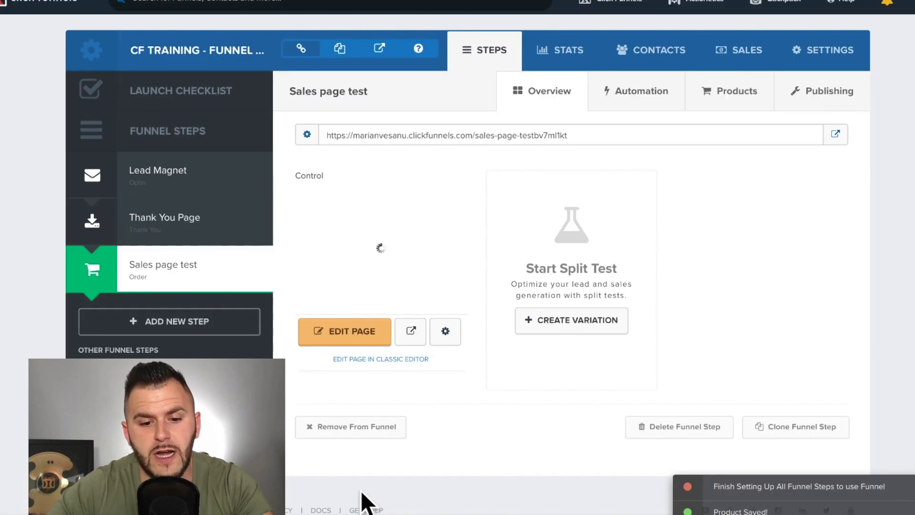
Review the products attached to the Sales page test step
left_click(737, 95)
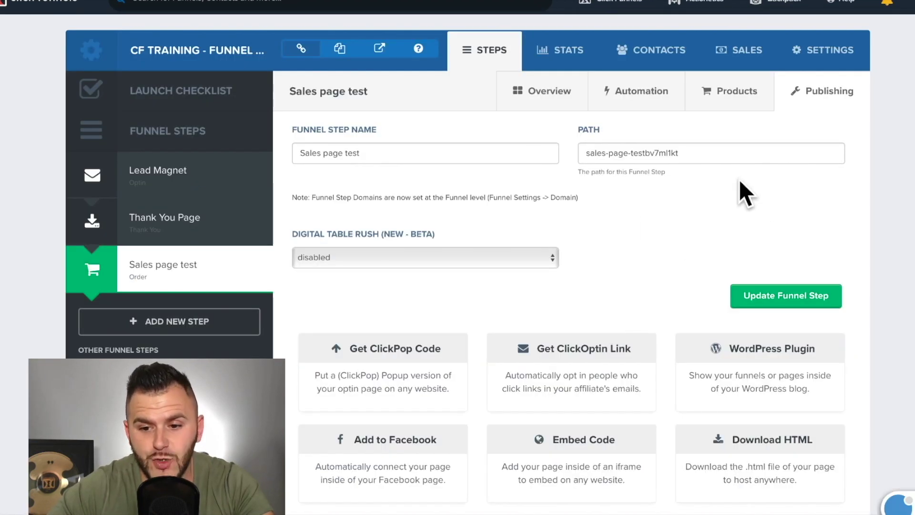
scroll(740, 182, "down", 2)
scroll(582, 112, "up", 2)
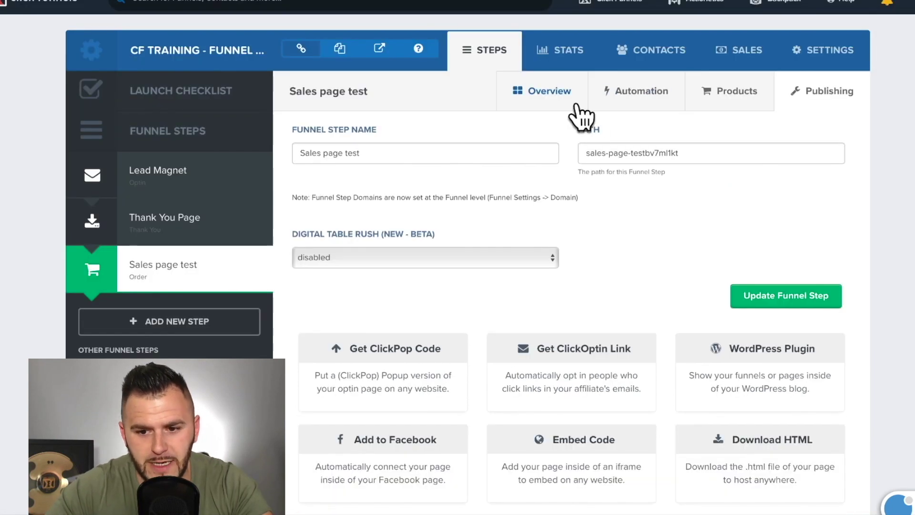
Turn Stripe TEST MODE on in funnel settings, save, and return to Sales page test
left_click(797, 53)
scroll(572, 238, "down", 1)
scroll(483, 241, "down", 7)
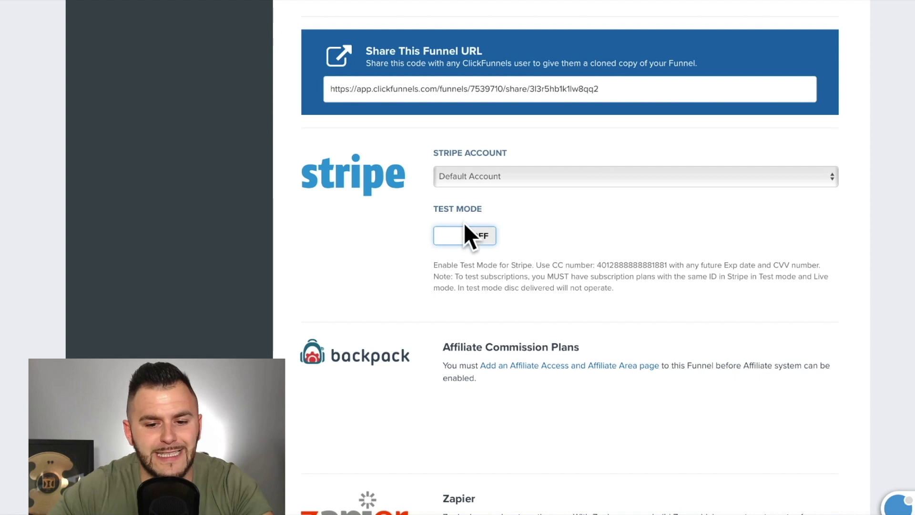
left_click(453, 238)
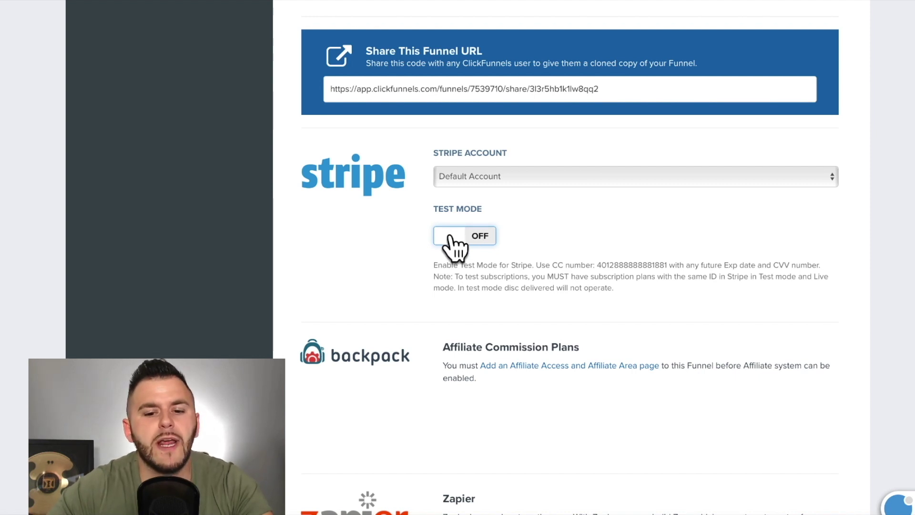
left_click(449, 239)
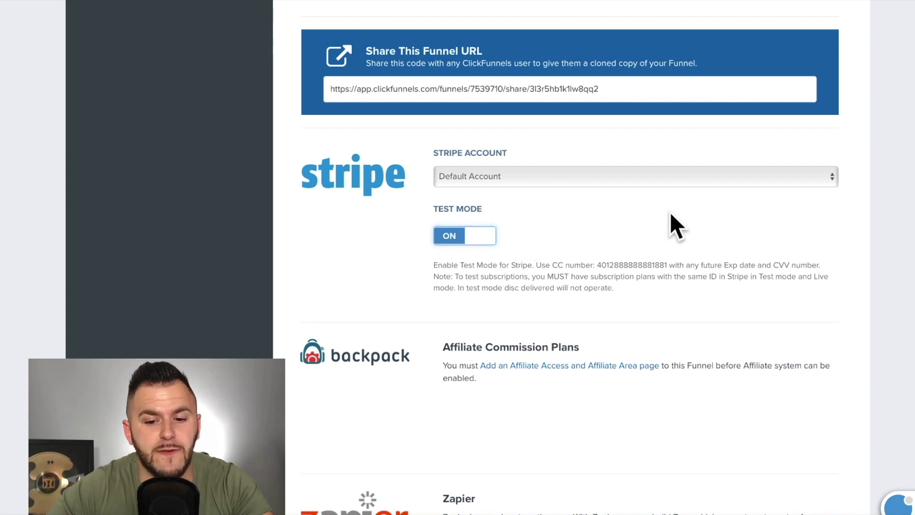
scroll(670, 212, "down", 3)
left_click(450, 159)
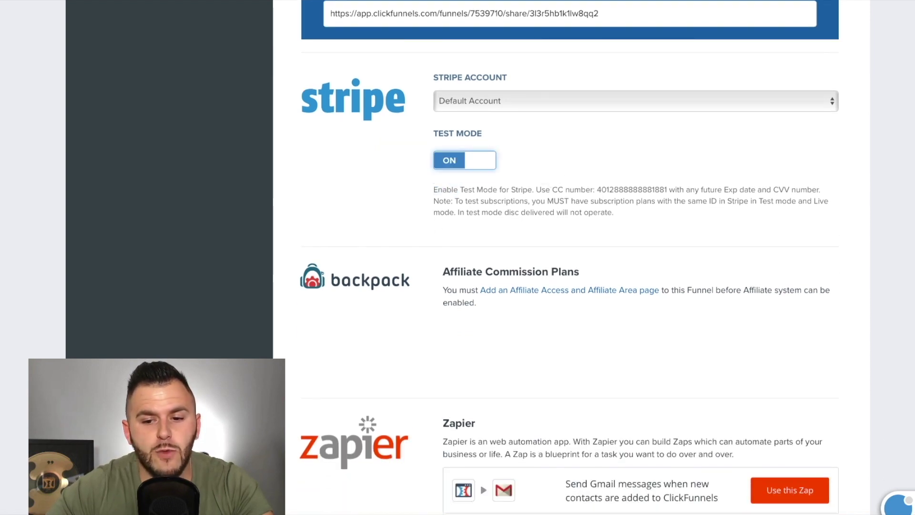
scroll(781, 426, "down", 10)
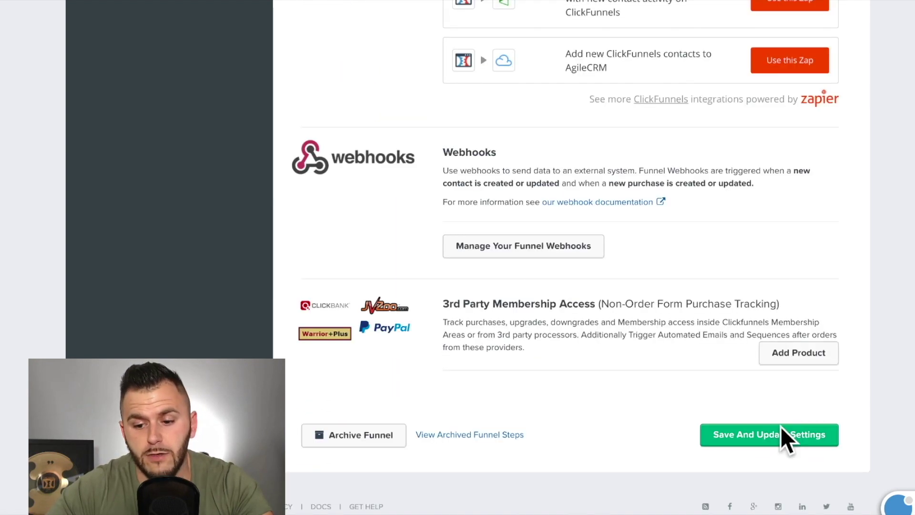
left_click(780, 434)
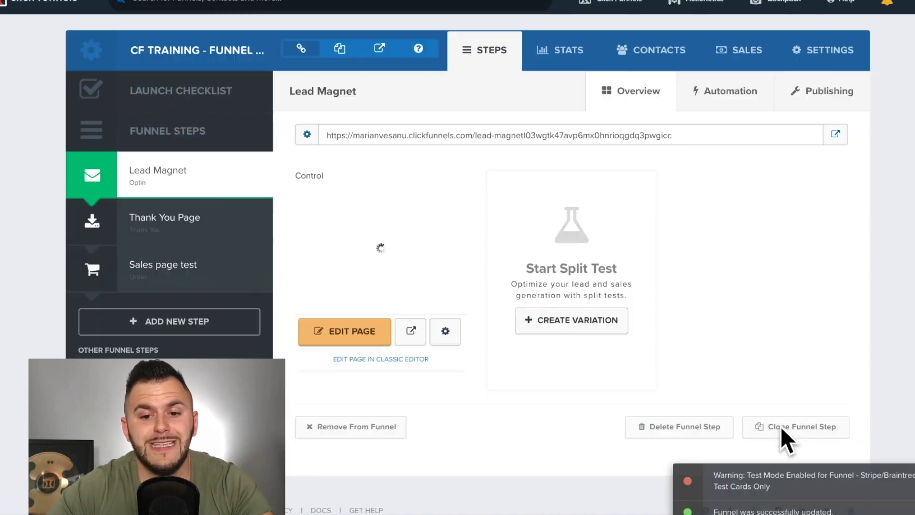
left_click(124, 276)
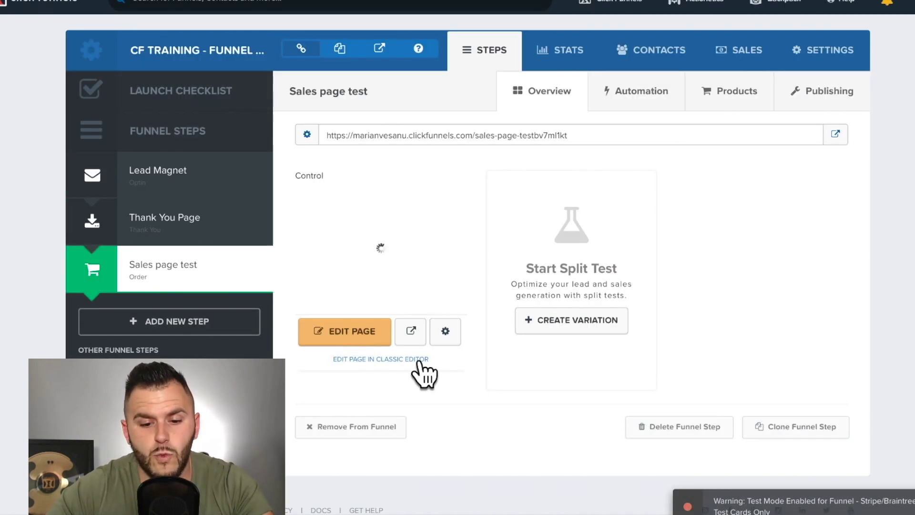
Preview the sales page, copy the test card number, and enter a test full name
left_click(411, 331)
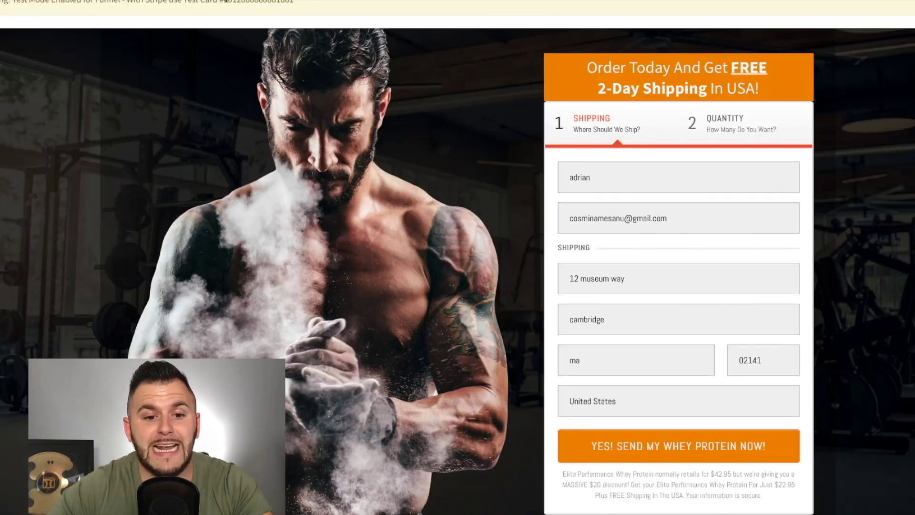
left_click_drag(223, 2, 321, 1)
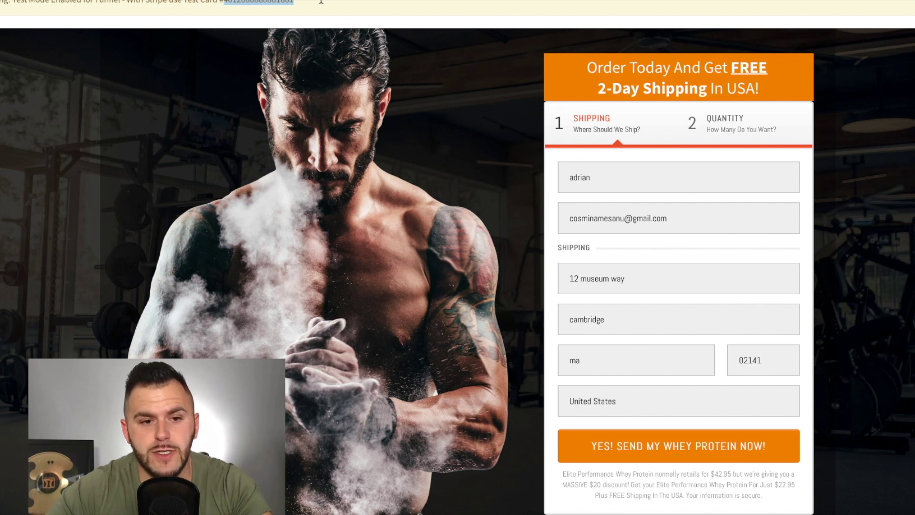
triple_click(649, 190)
type("Marian")
Enter a test e-mail, submit the shipping form, and paste the Stripe test card number
triple_click(625, 212)
key("BackSpace")
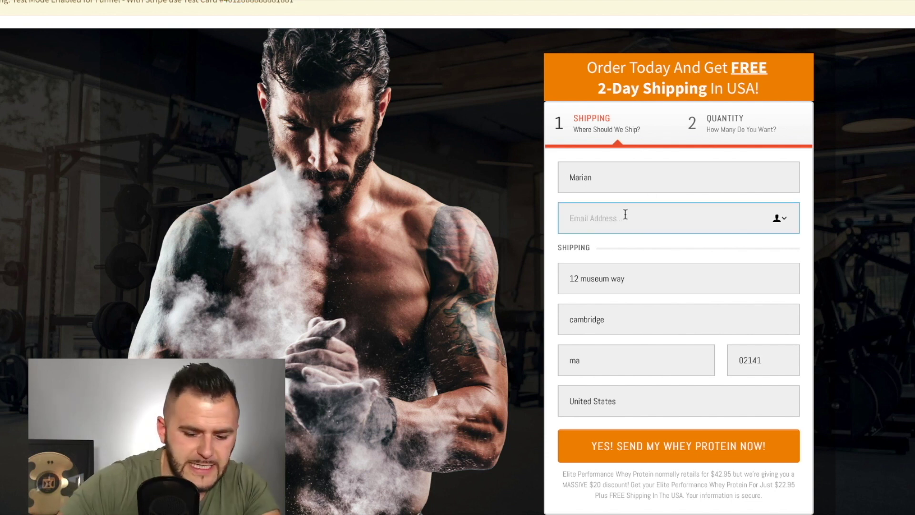
type("maria")
key("BackSpace")
key("BackSpace")
key("BackSpace")
key("BackSpace")
key("BackSpace")
type("test@")
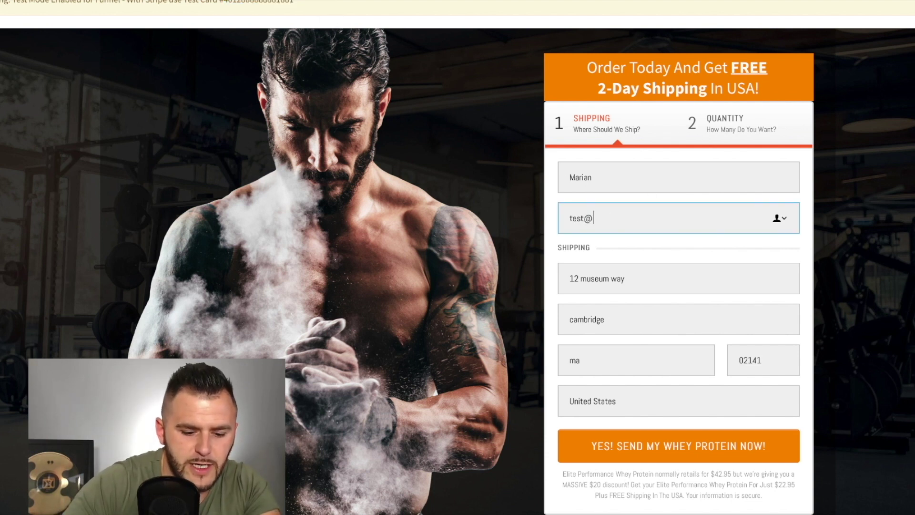
type("gmail.com")
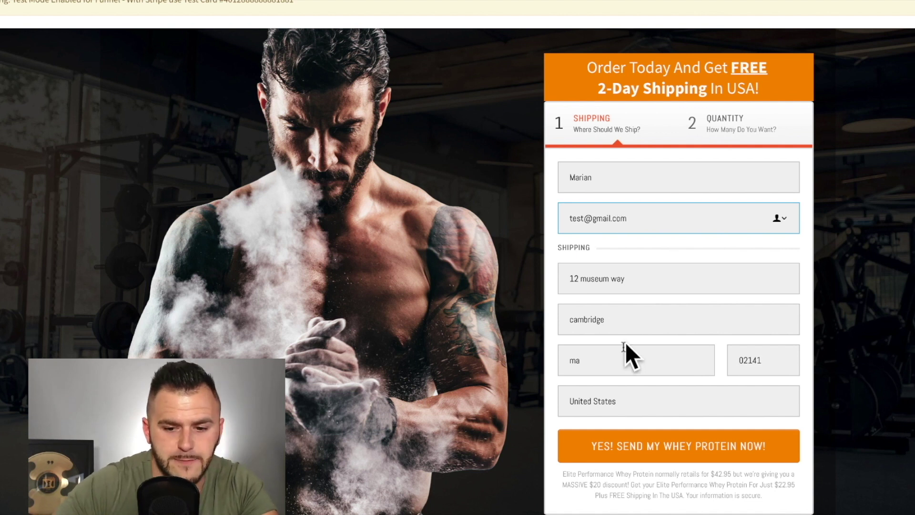
left_click(627, 446)
left_click(615, 161)
key("ctrl+v")
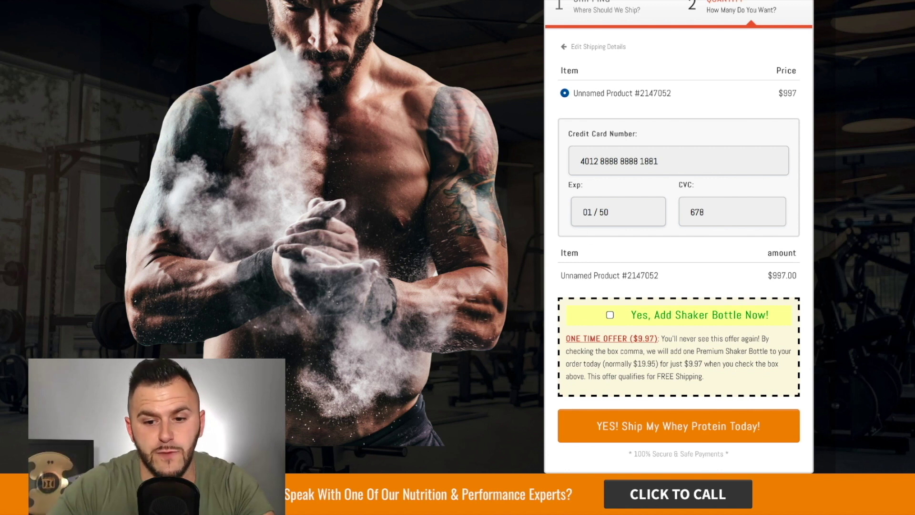
Change the test card expiry to 07/20 and return to the top of the page
left_click_drag(591, 212, 577, 212)
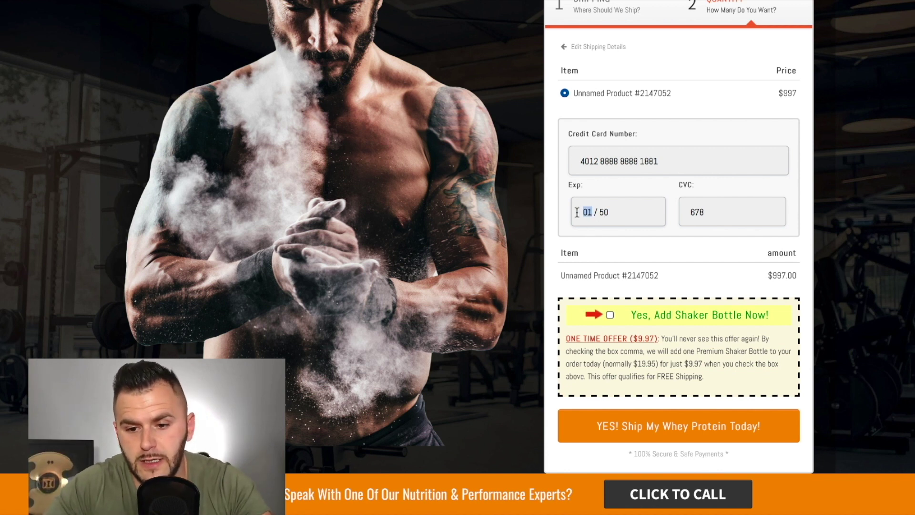
type("0720")
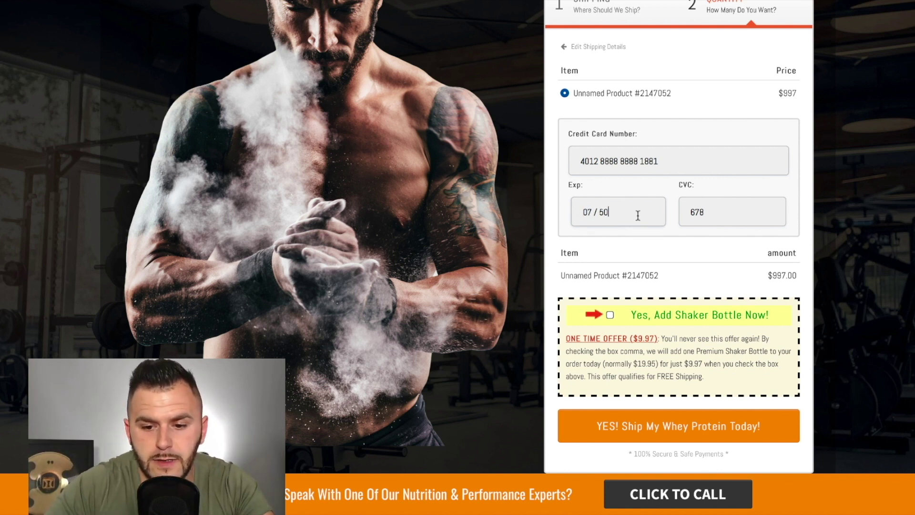
scroll(639, 210, "down", 1)
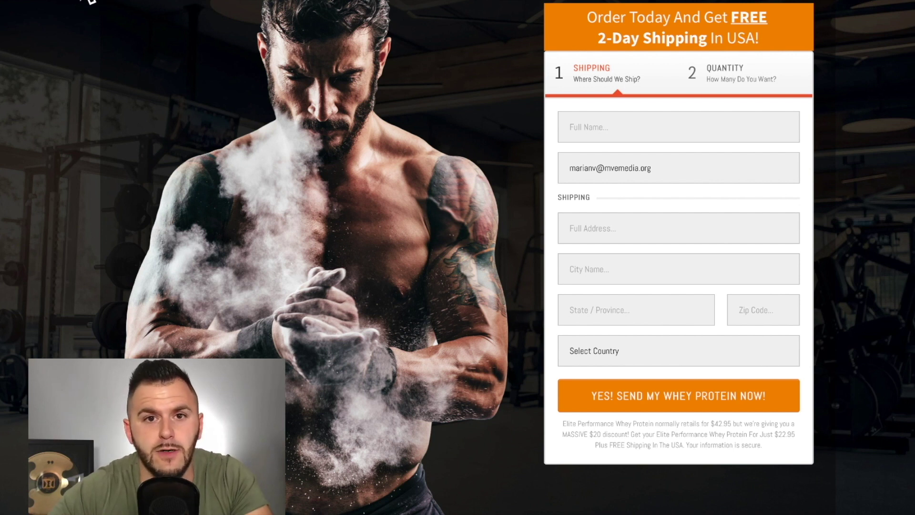
scroll(696, 180, "down", 6)
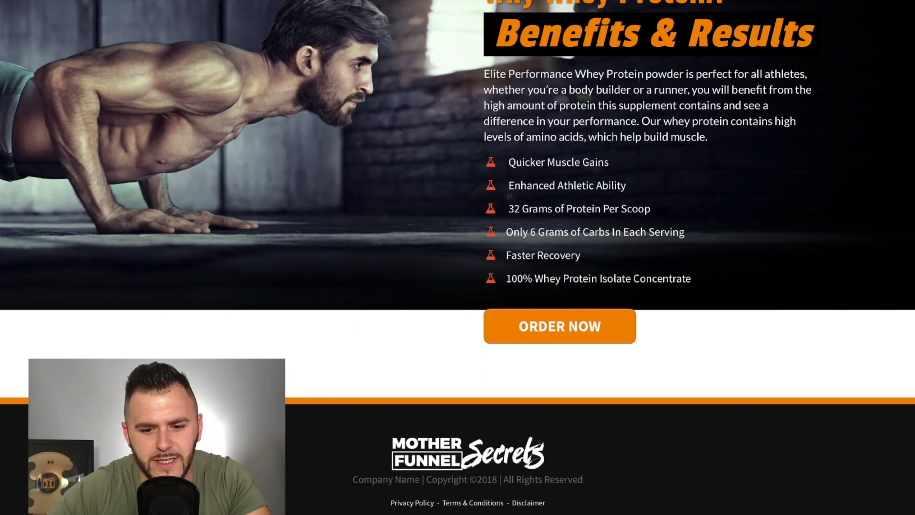
key("Home")
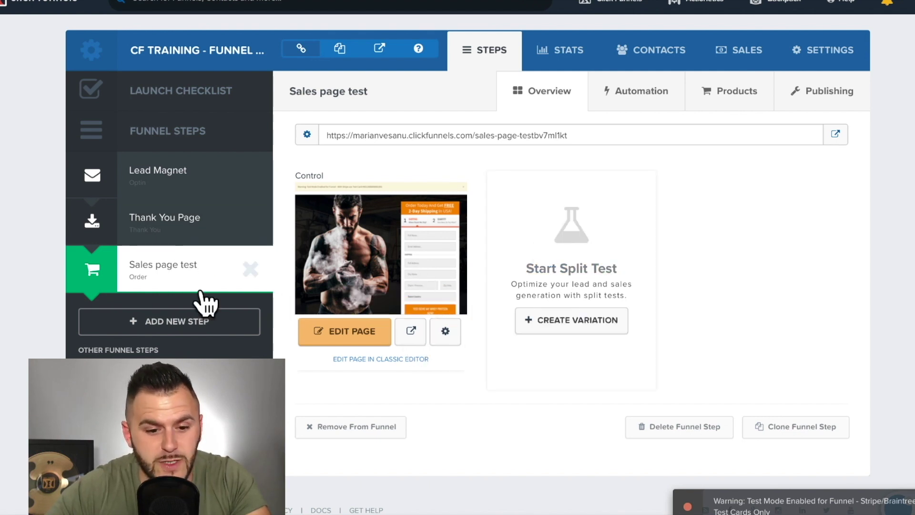
Create an 'order confirmation' step using the SALES > Order Confirmation page type
left_click(166, 333)
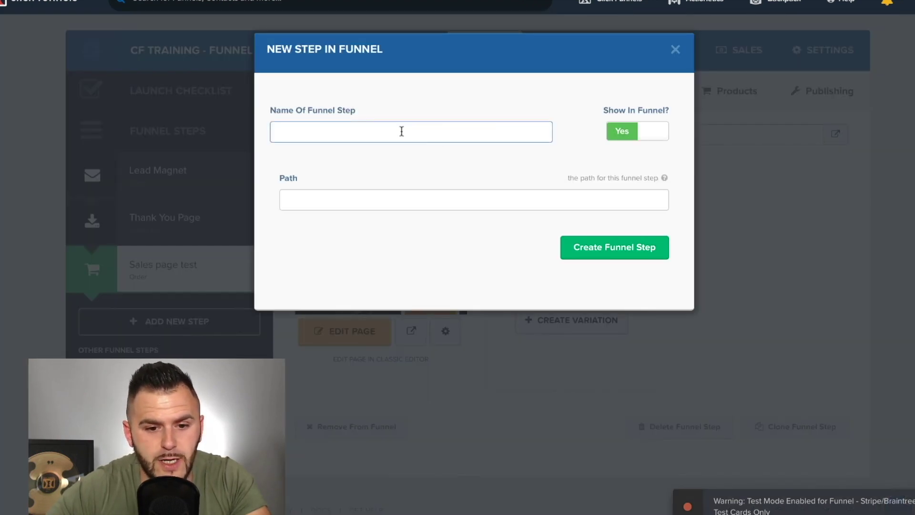
type("order confi")
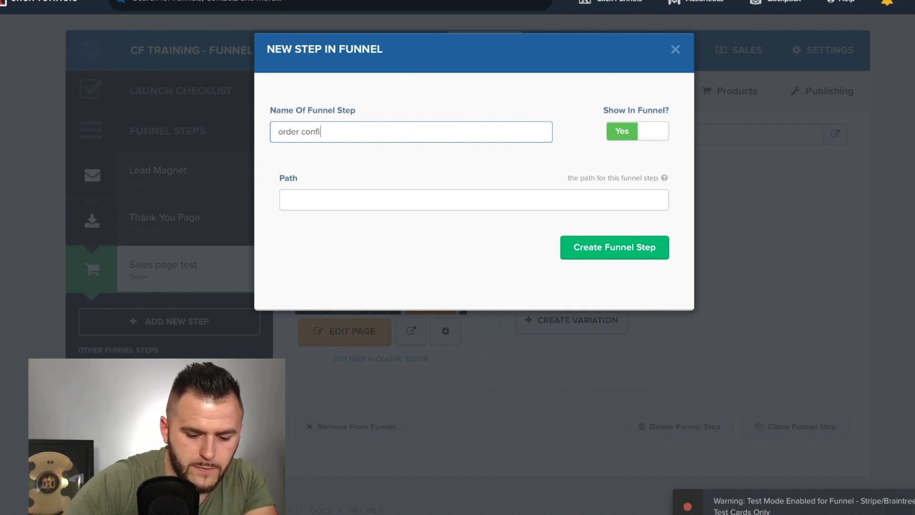
type("rmation")
left_click(601, 248)
left_click(204, 336)
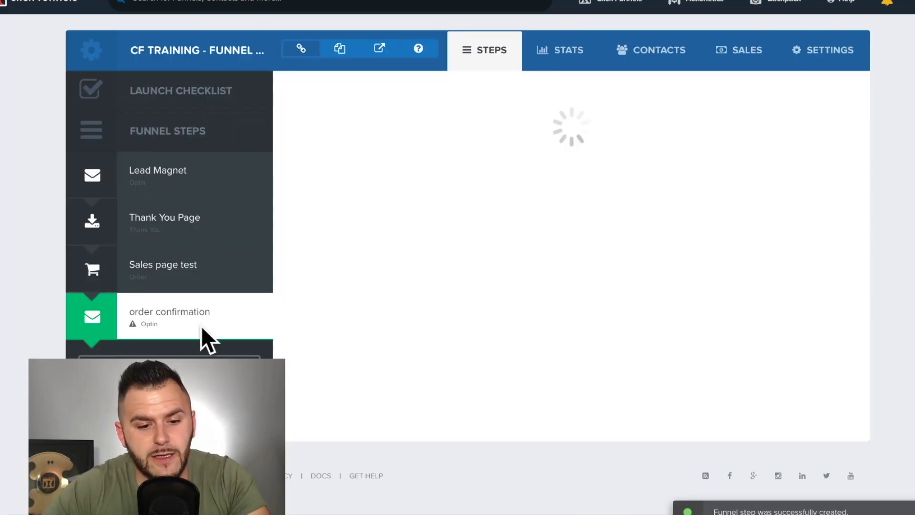
left_click(370, 95)
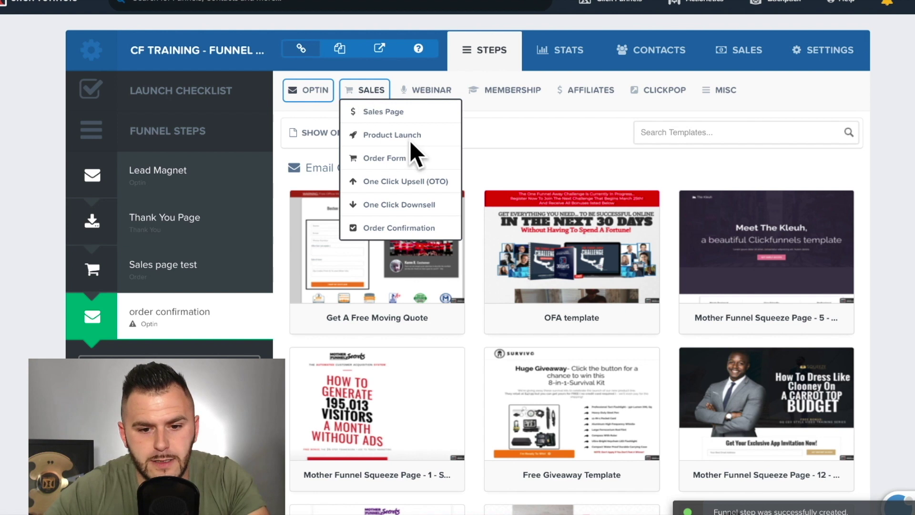
left_click(415, 228)
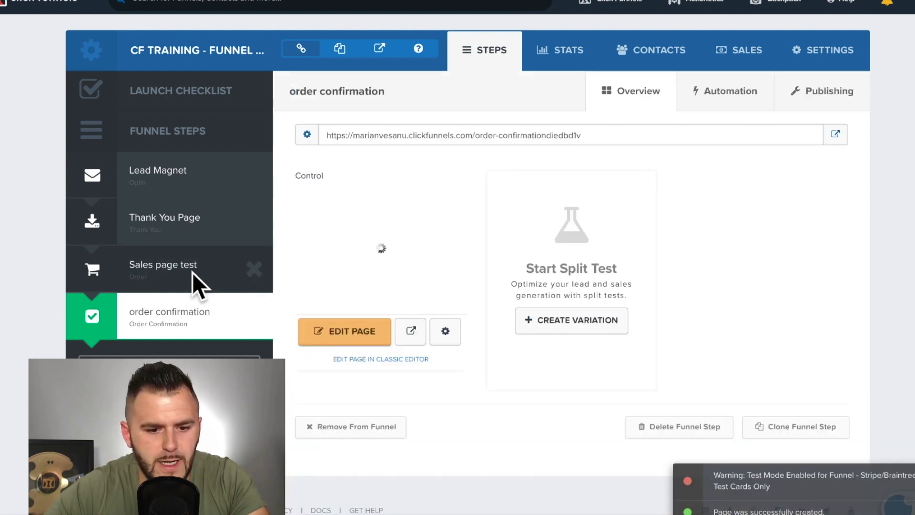
left_click(192, 273)
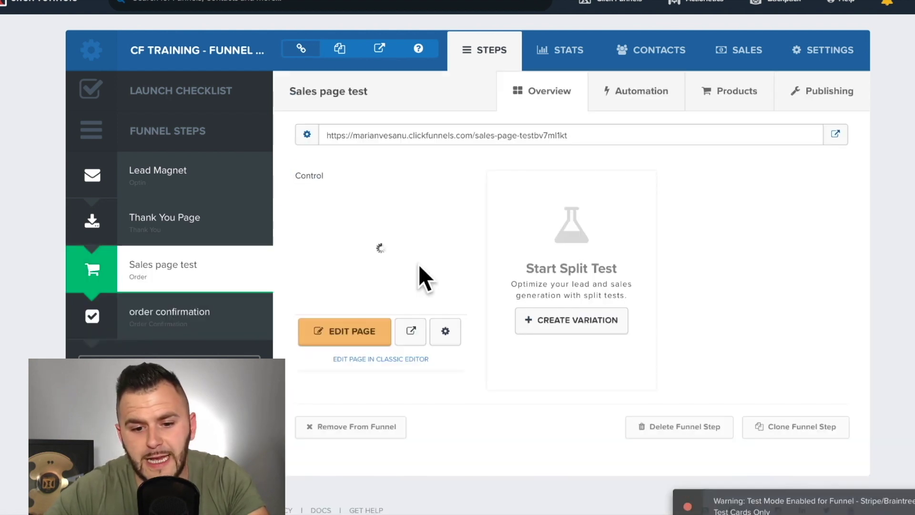
Preview the sales page, submit the shipping details, and place the $997 test order
left_click(407, 320)
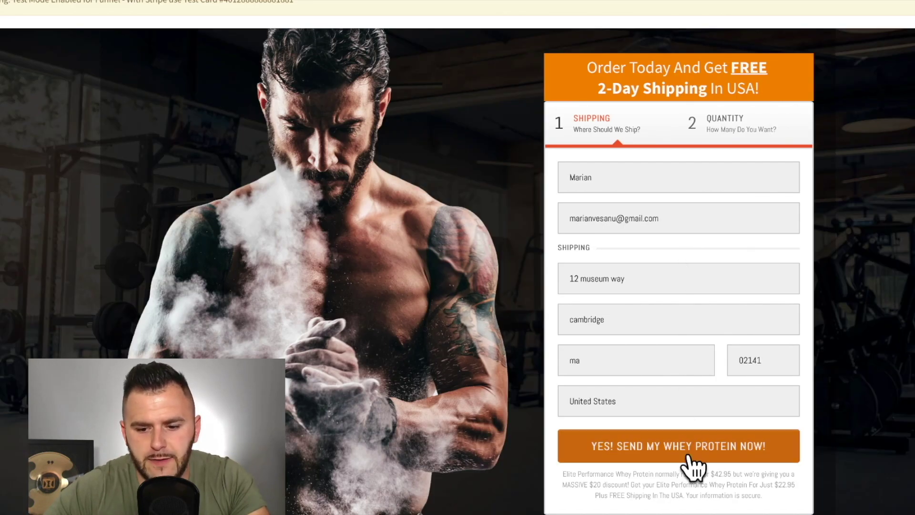
left_click(690, 452)
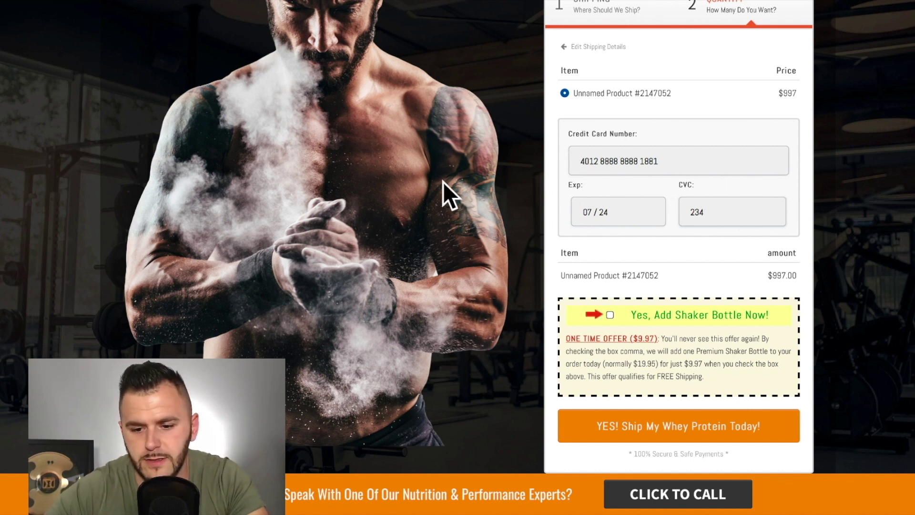
left_click(649, 426)
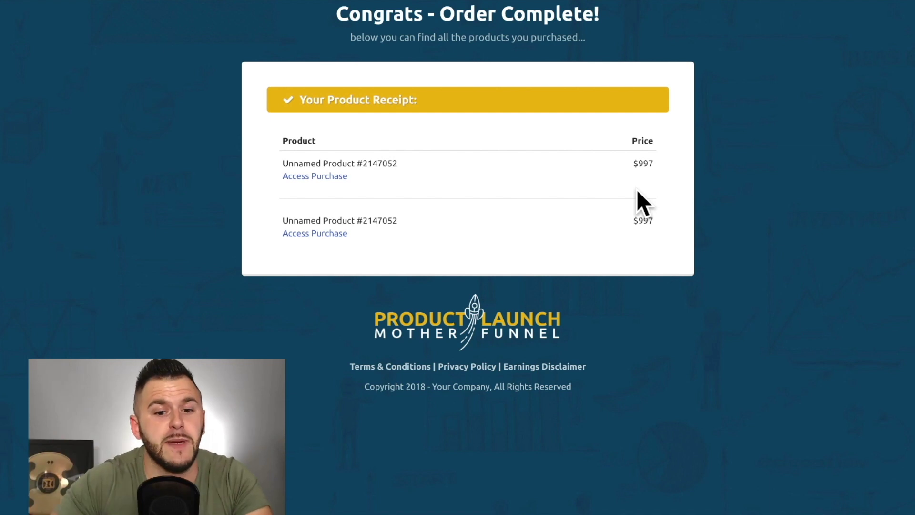
left_click_drag(274, 96, 583, 119)
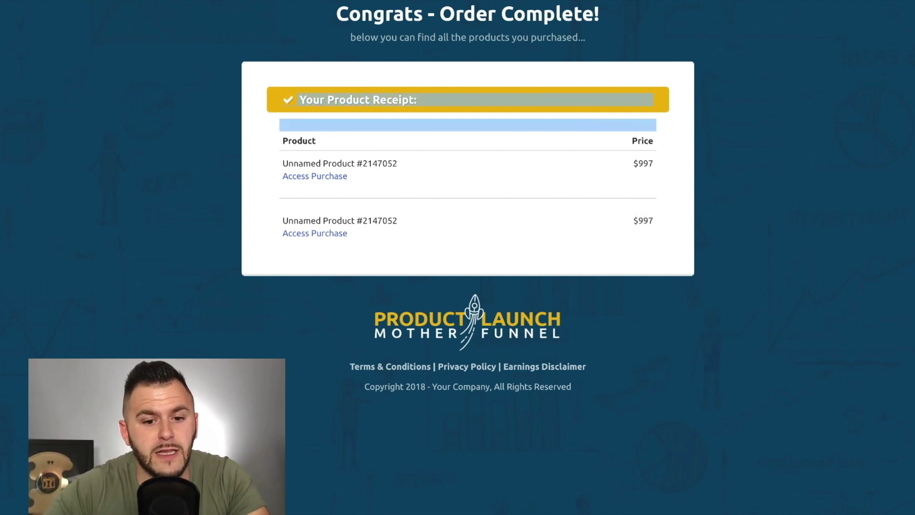
left_click(409, 103)
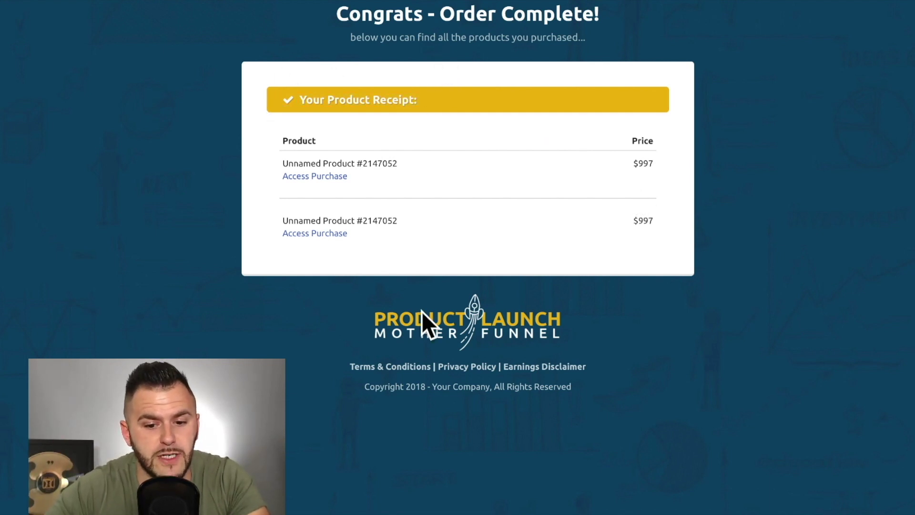